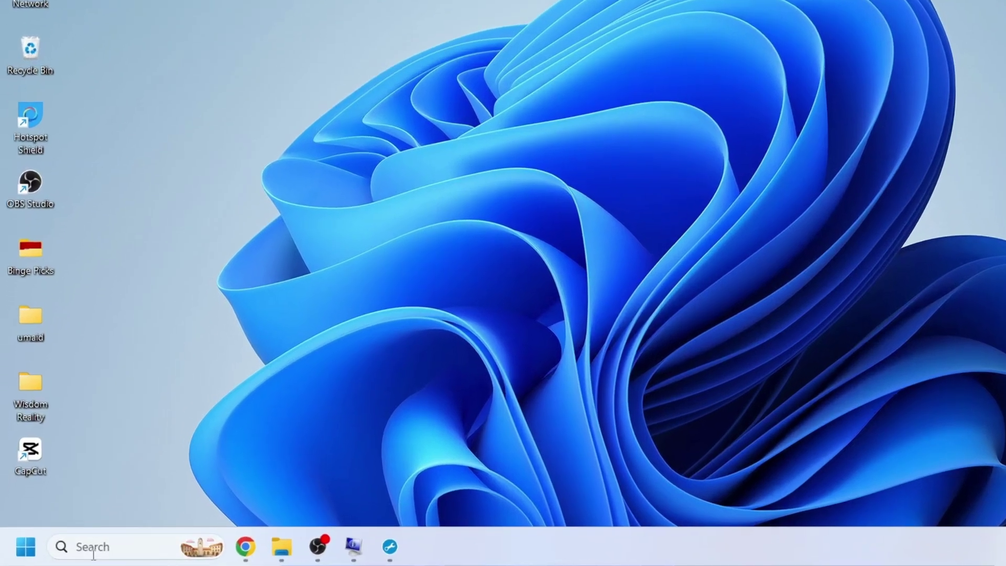
# Launch Command Prompt as administrator from Windows Search.
pyautogui.click(93, 547)
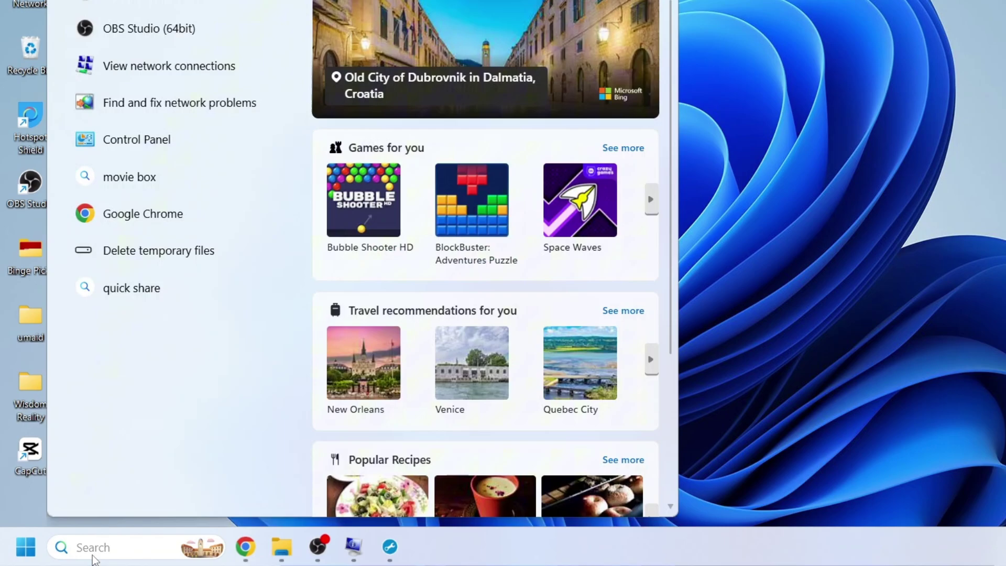
pyautogui.write('cmd')
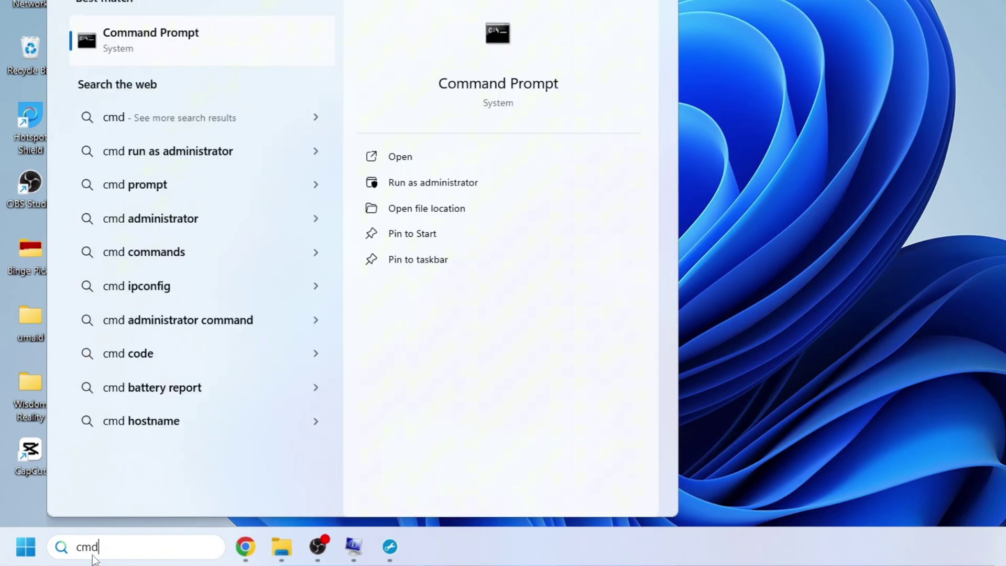
pyautogui.rightClick(213, 30)
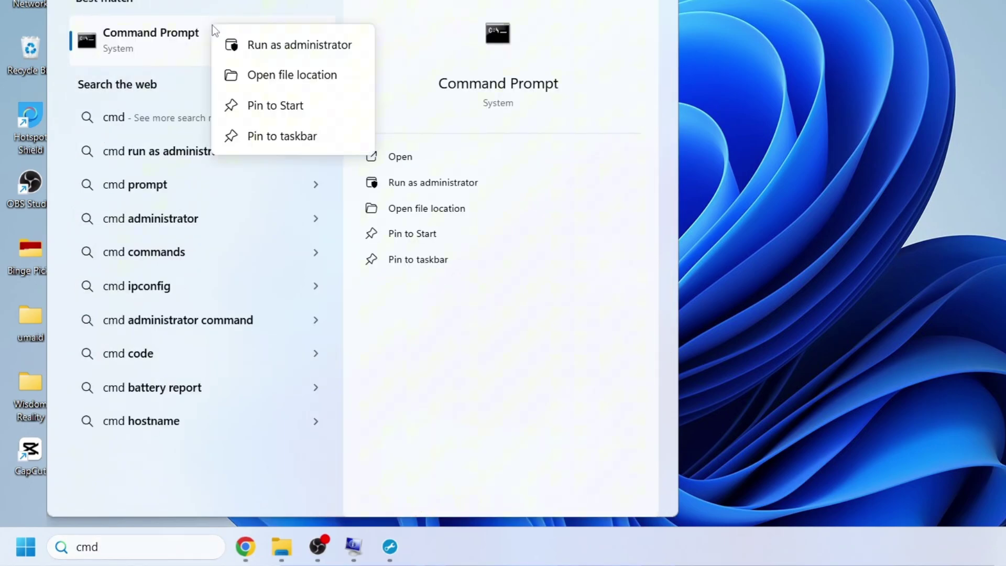
pyautogui.click(293, 57)
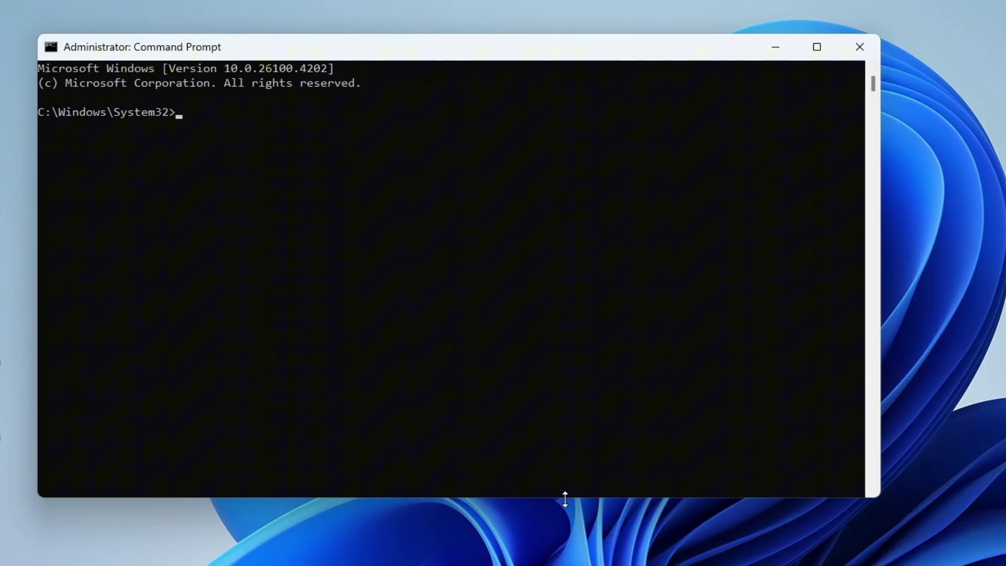
pyautogui.write('sfc')
pyautogui.write(' /scann')
pyautogui.write('ow')
# Run the sfc /scannow system file check in the administrator Command Prompt.
pyautogui.press('Return')
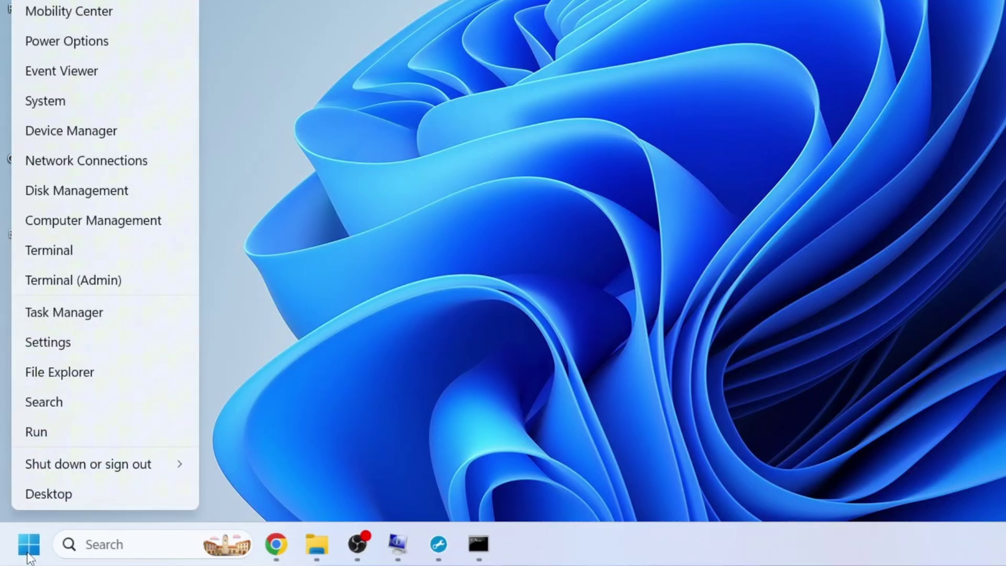
# Open Device Manager enlarged and select Integrated Monitor under Monitors.
pyautogui.click(86, 135)
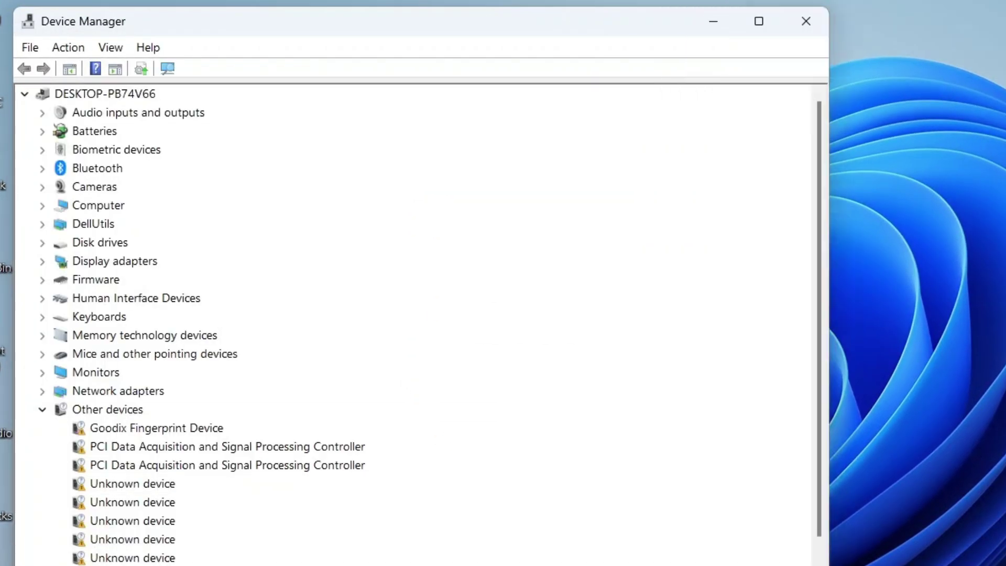
pyautogui.moveTo(668, 488); pyautogui.dragTo(1005, 564)
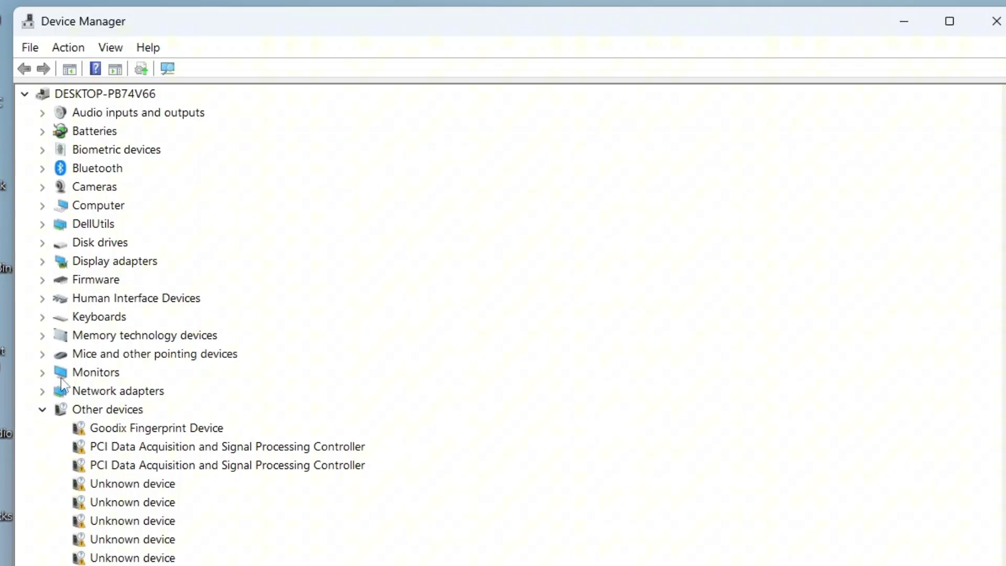
pyautogui.click(47, 375)
pyautogui.click(103, 392)
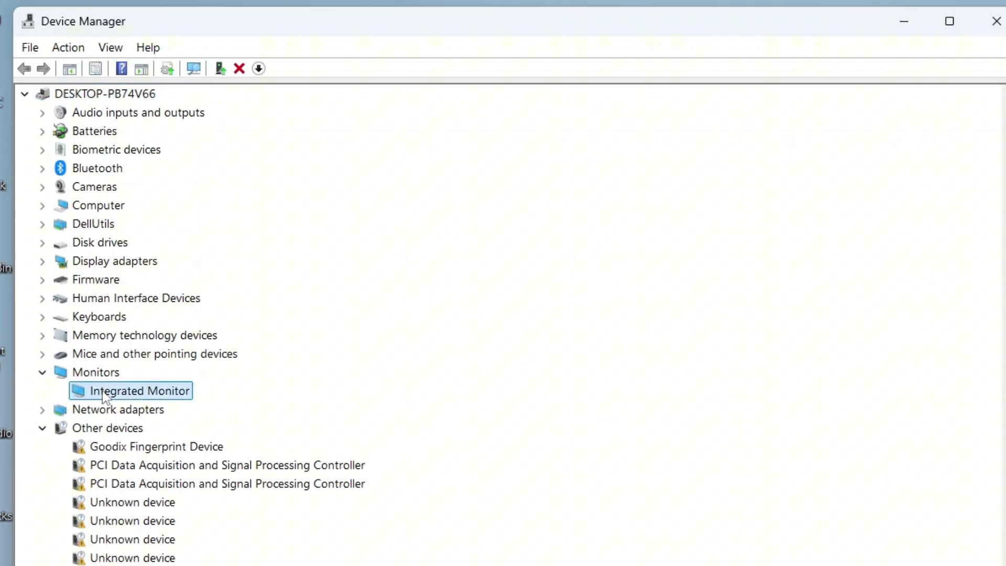
# Disable the Integrated Monitor, confirm it, then enable it again.
pyautogui.rightClick(129, 399)
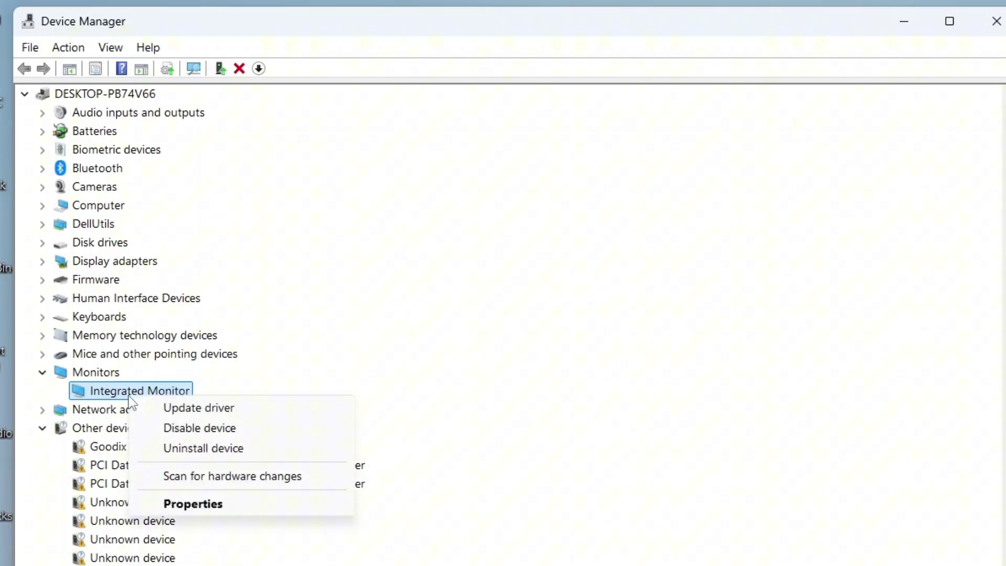
pyautogui.click(195, 430)
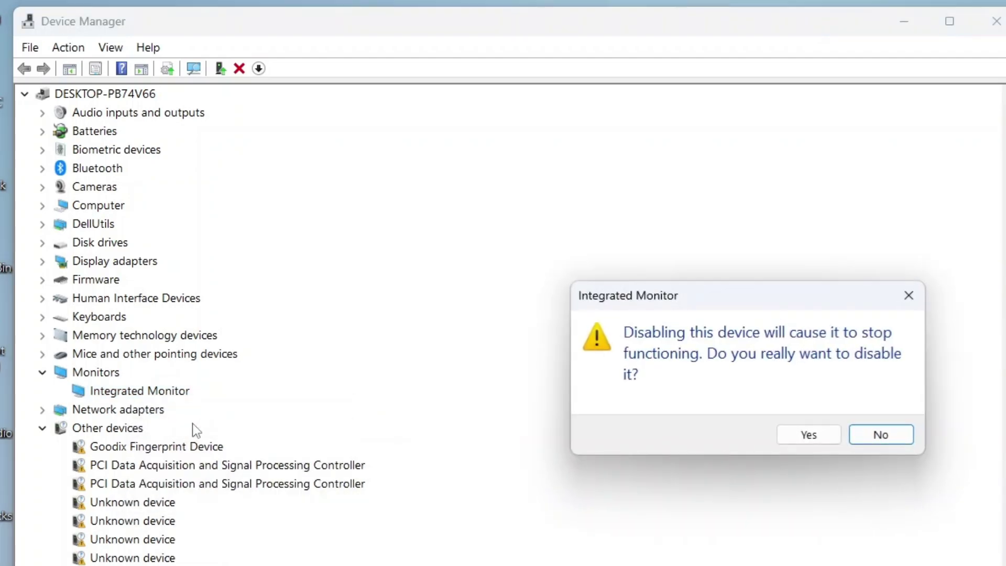
pyautogui.click(807, 433)
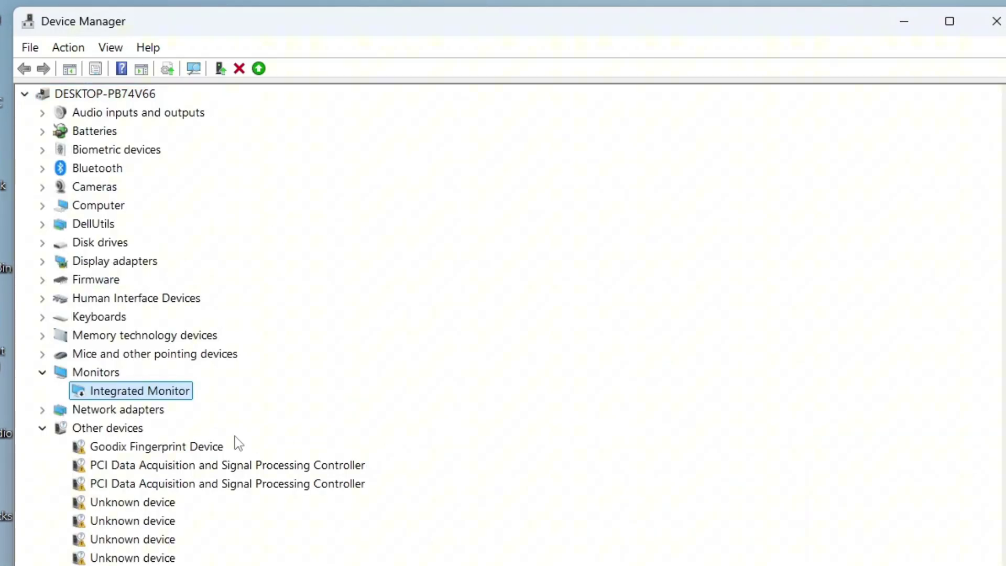
pyautogui.rightClick(149, 393)
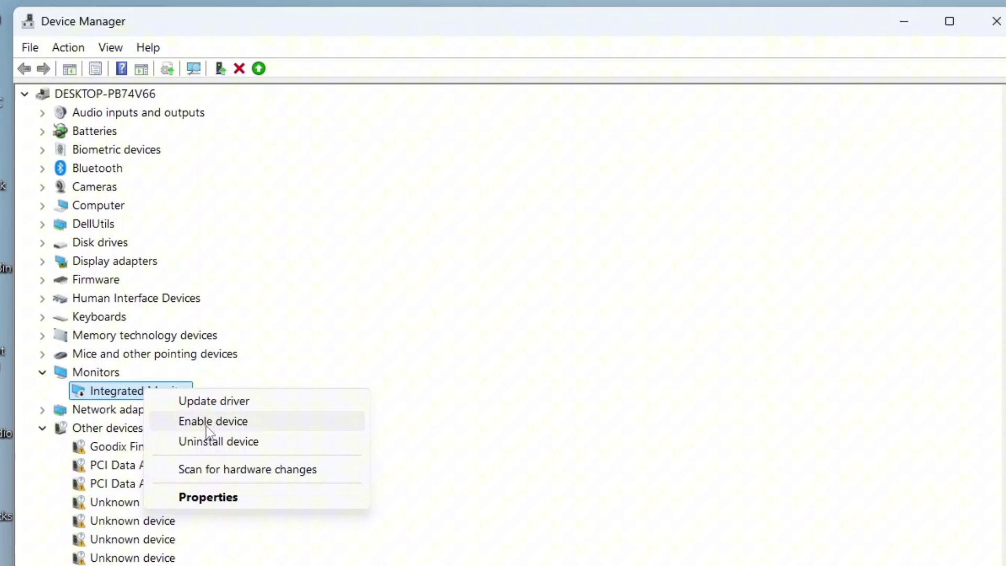
pyautogui.click(235, 428)
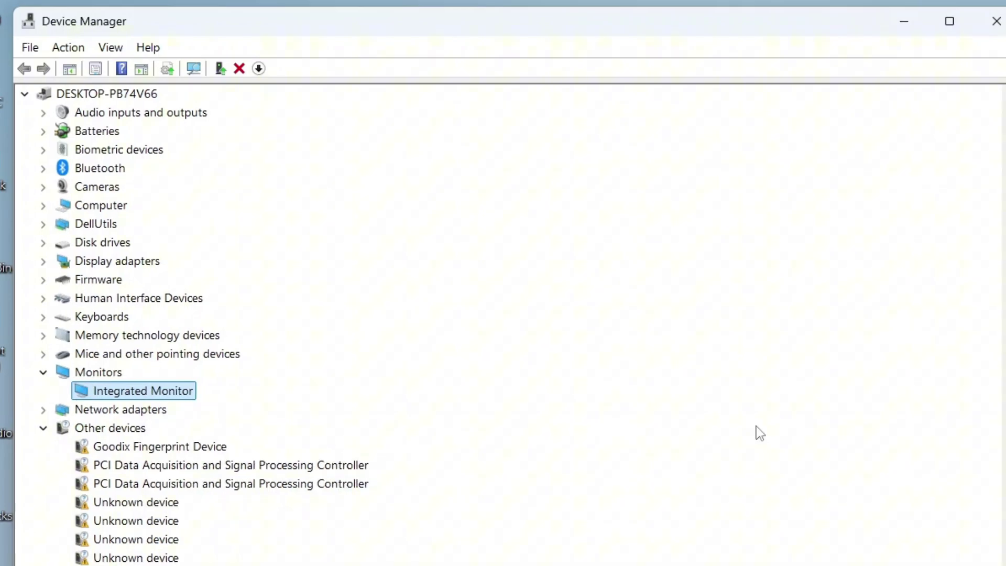
# Search automatically for a newer Intel(R) UHD Graphics 620 driver under Display adapters.
pyautogui.click(43, 261)
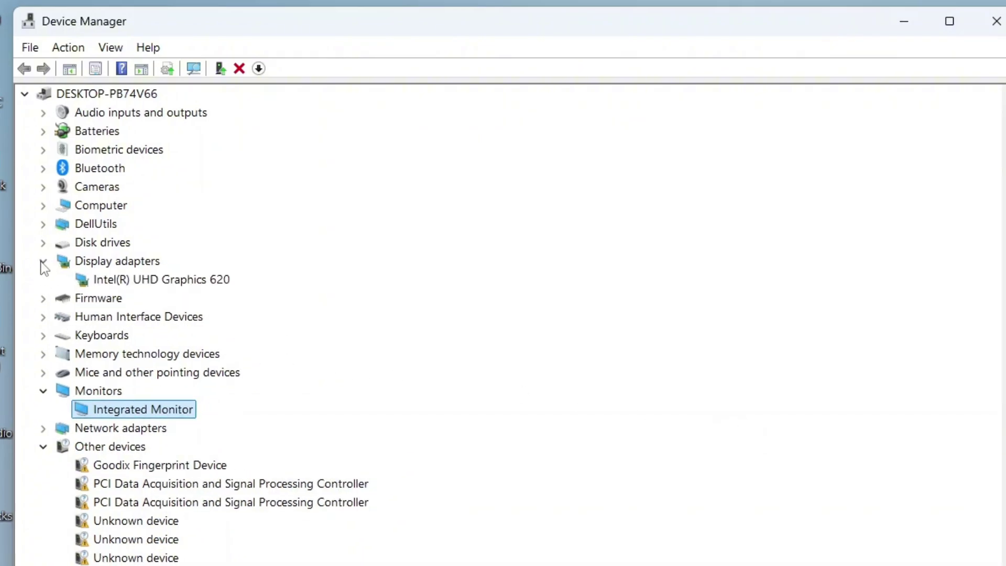
pyautogui.click(142, 283)
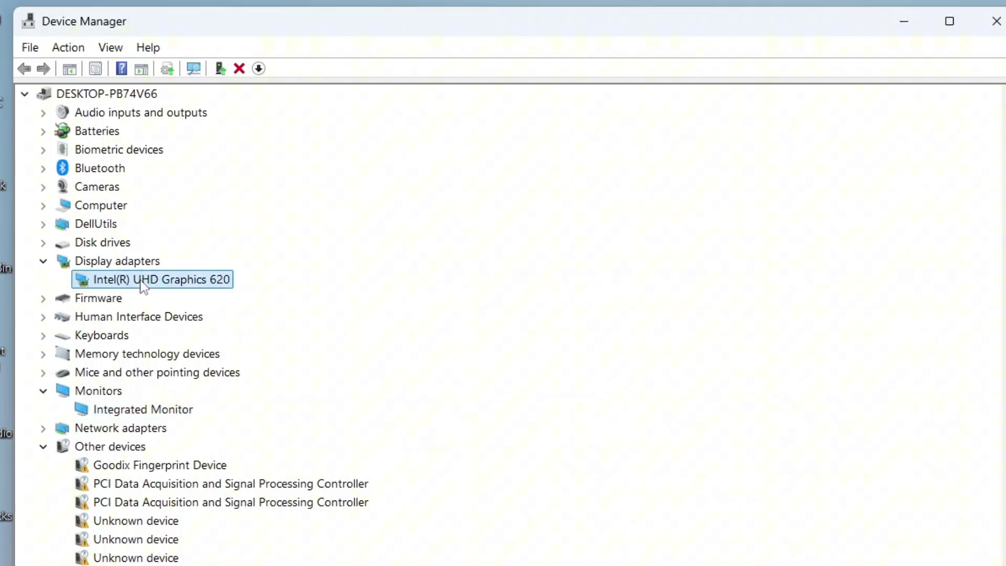
pyautogui.rightClick(142, 285)
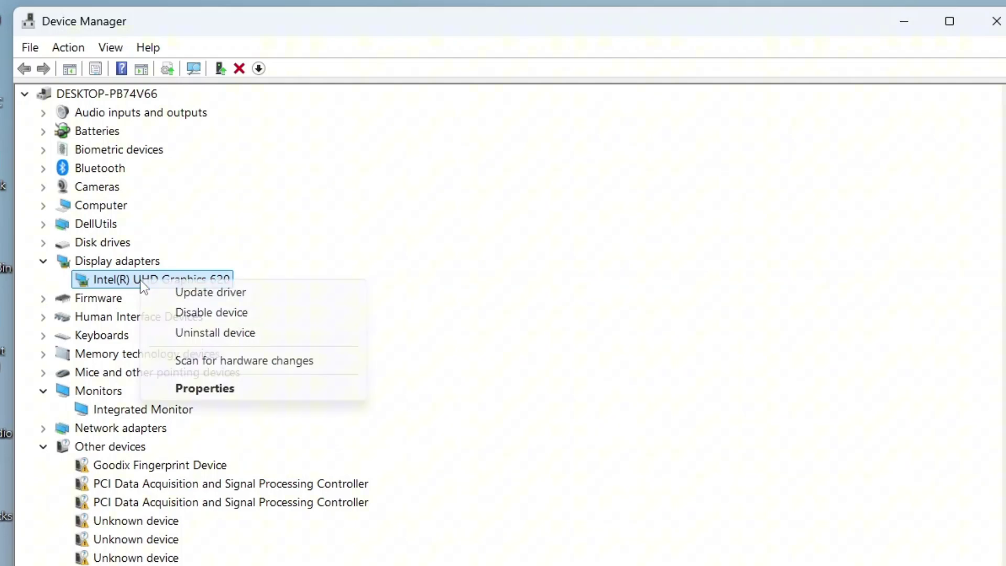
pyautogui.click(185, 292)
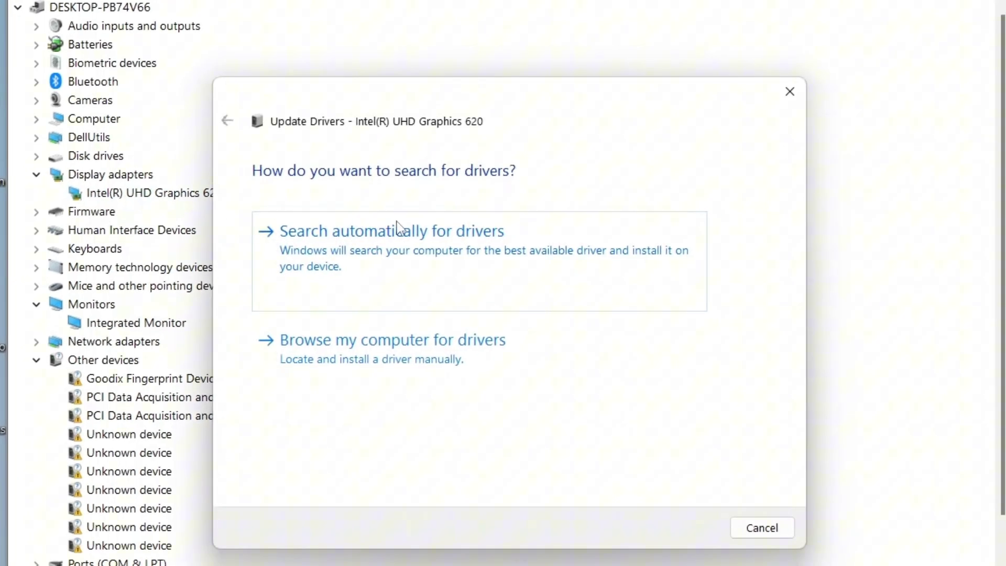
pyautogui.click(438, 237)
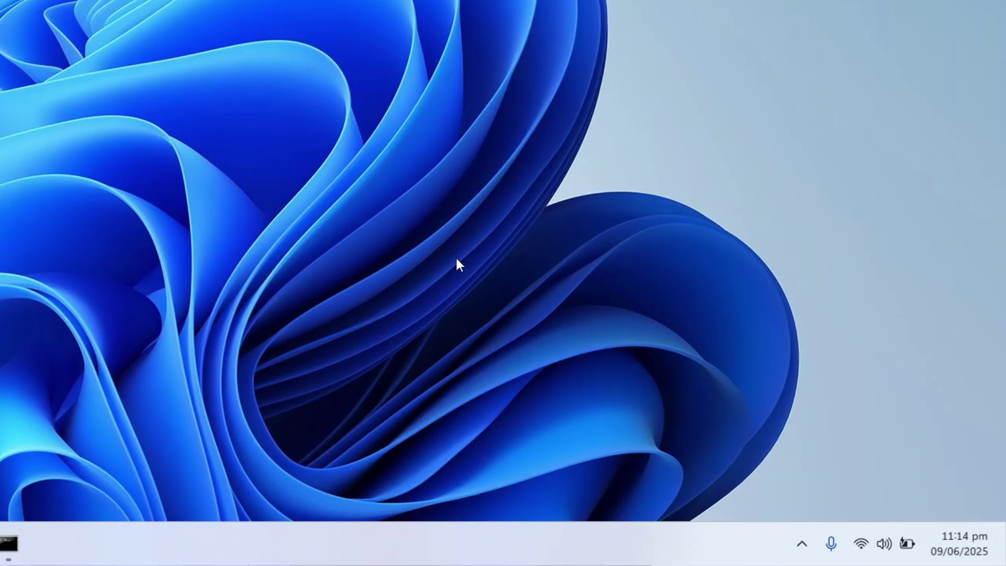
# Set screen brightness to 78 in Quick Settings and dismiss the panel.
pyautogui.click(922, 552)
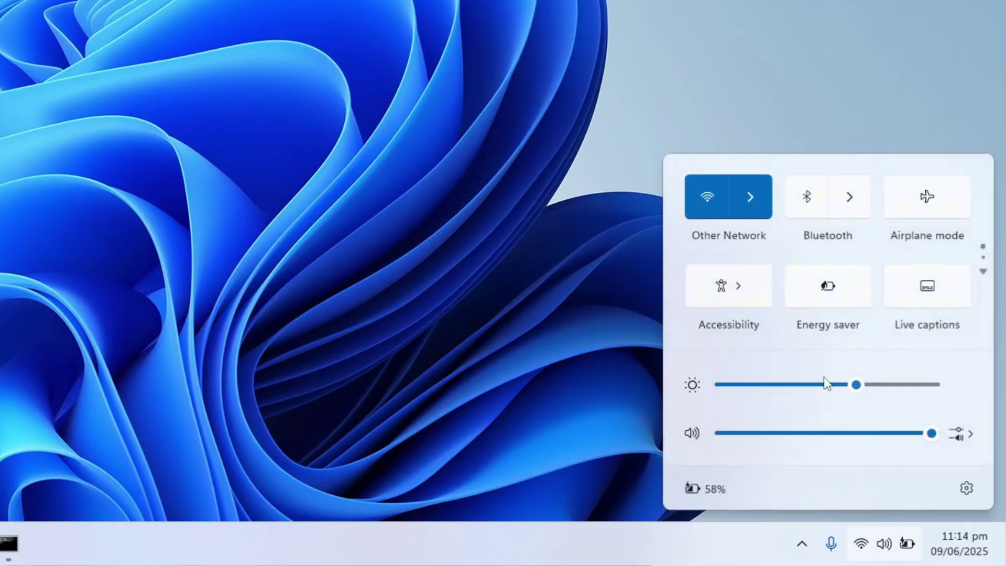
pyautogui.moveTo(868, 383)
pyautogui.mouseDown()
pyautogui.moveTo(824, 394)
pyautogui.moveTo(885, 384)
pyautogui.mouseUp()
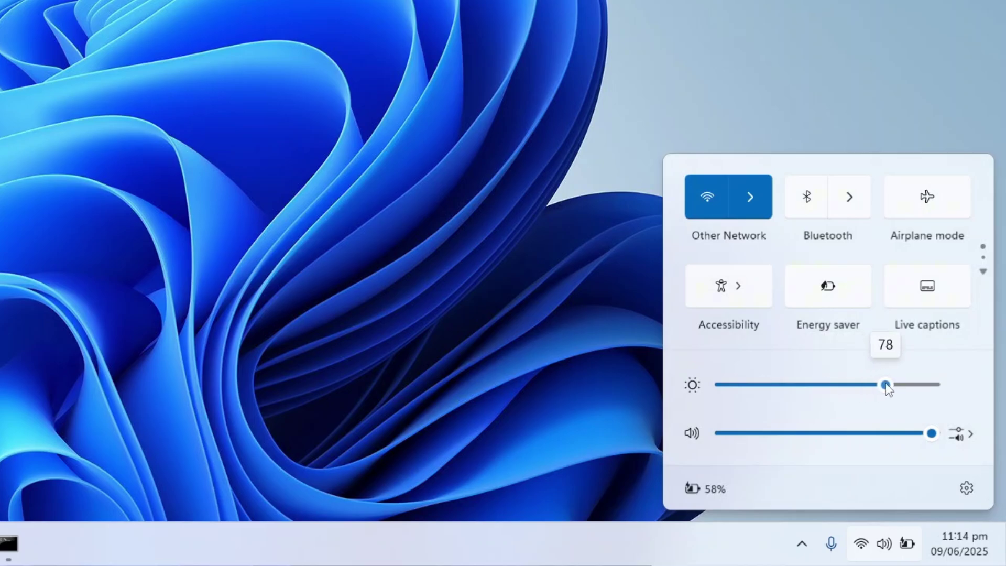
pyautogui.click(508, 314)
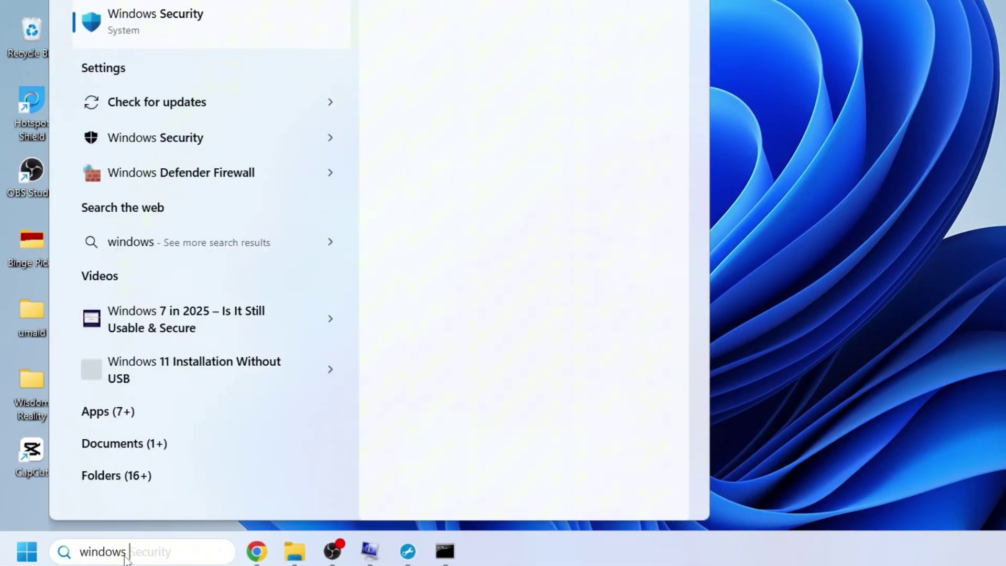
pyautogui.write(' upd')
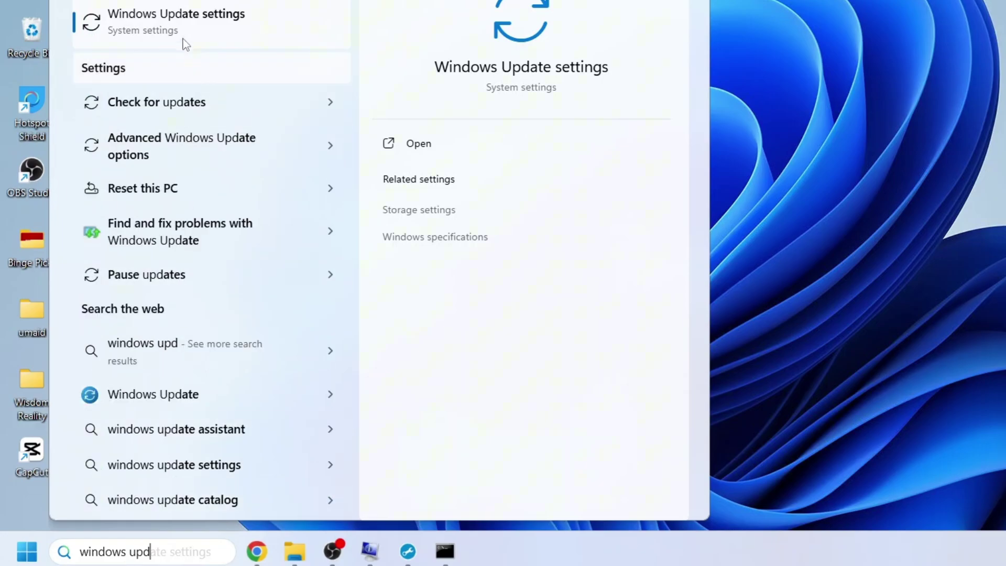
# Open Windows Update settings from the search results and check for updates.
pyautogui.click(180, 28)
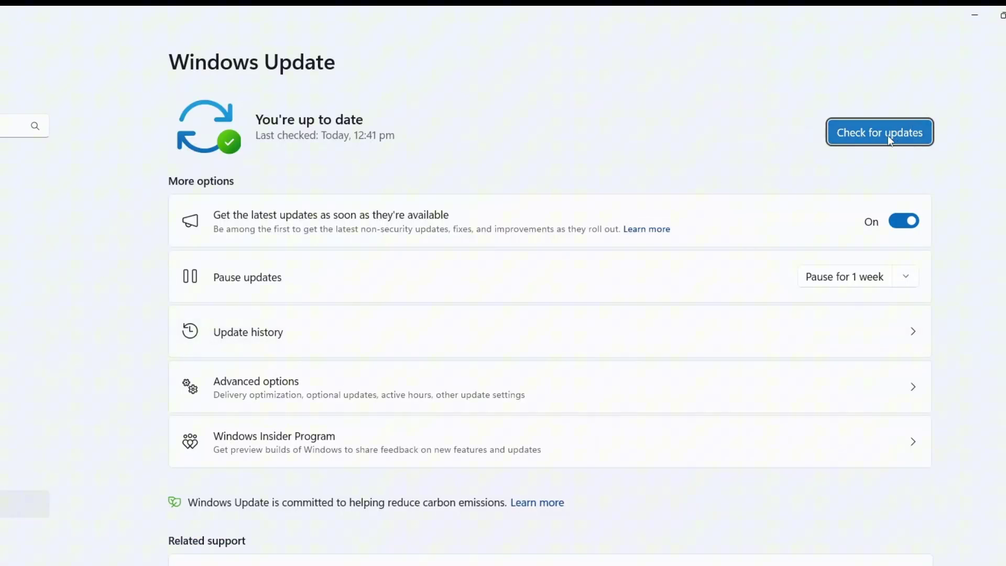
pyautogui.click(887, 136)
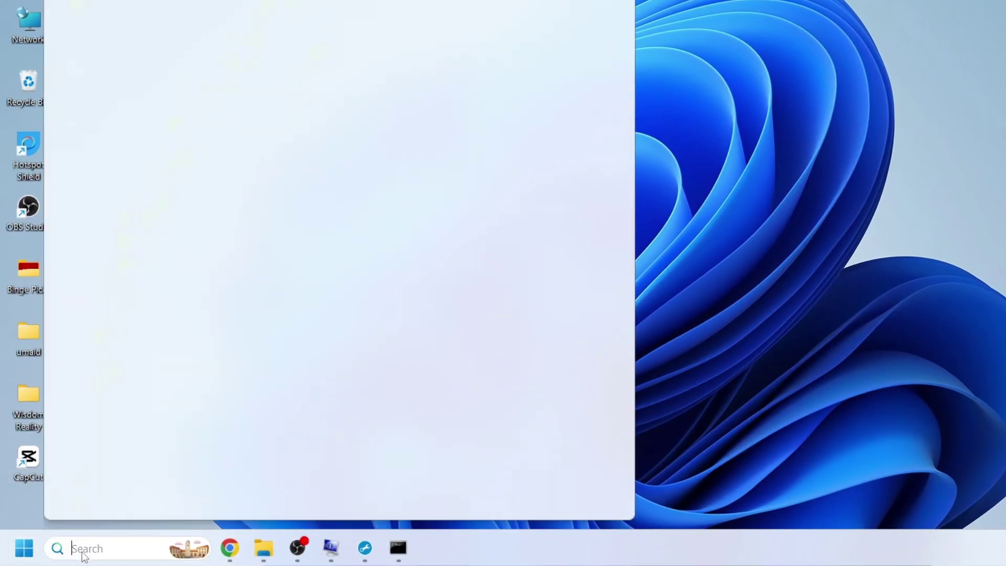
pyautogui.write('service')
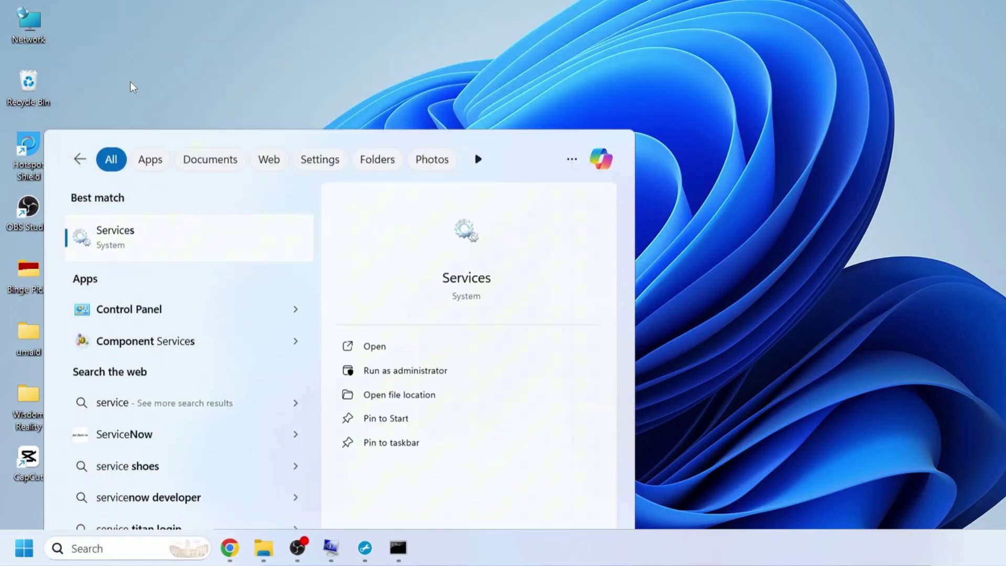
# Open the Services console and the Display Enhancement Service properties.
pyautogui.press('Return')
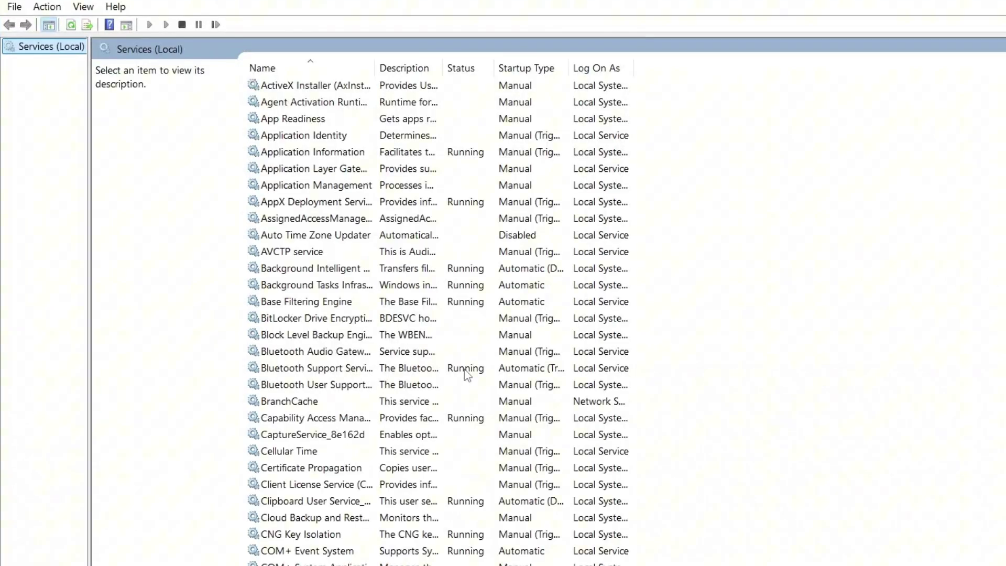
pyautogui.click(383, 352)
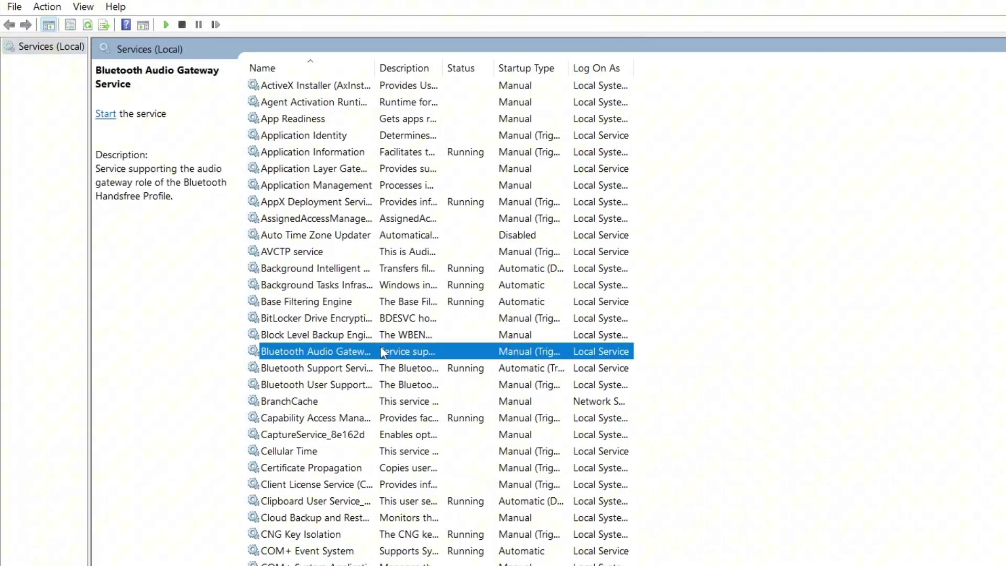
pyautogui.write('dis')
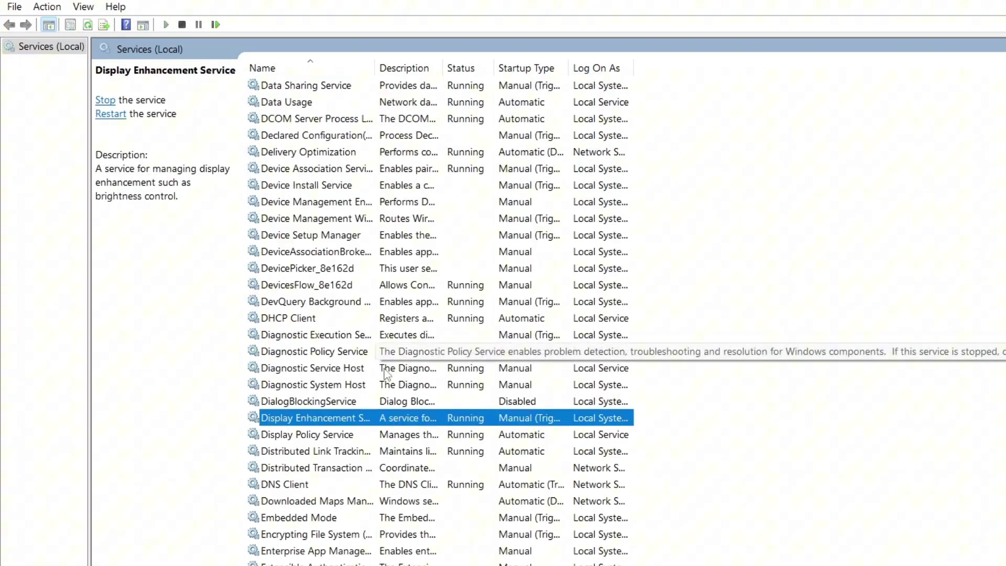
pyautogui.doubleClick(365, 424)
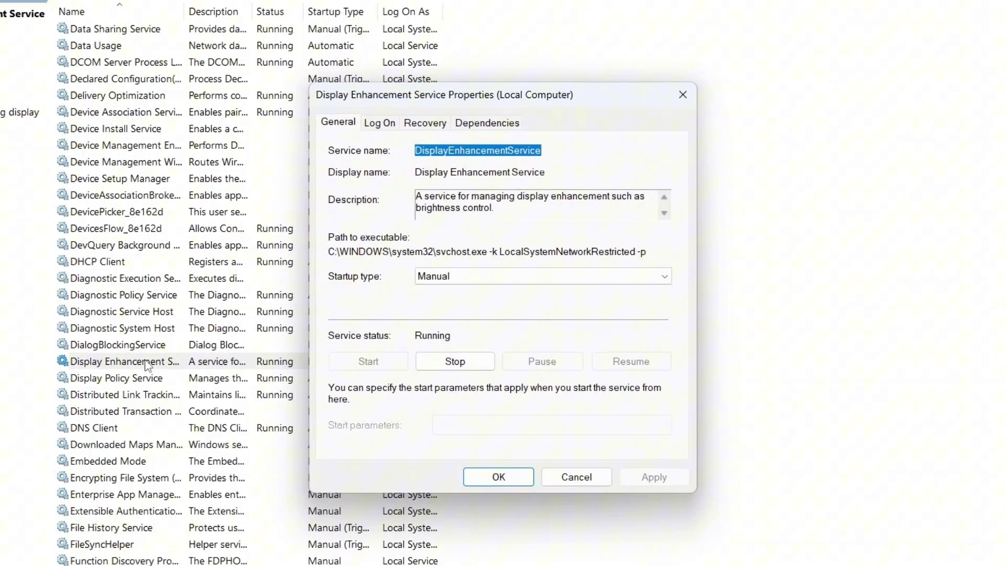
# Stop the service, set startup type to Automatic, start it, and apply.
pyautogui.click(455, 362)
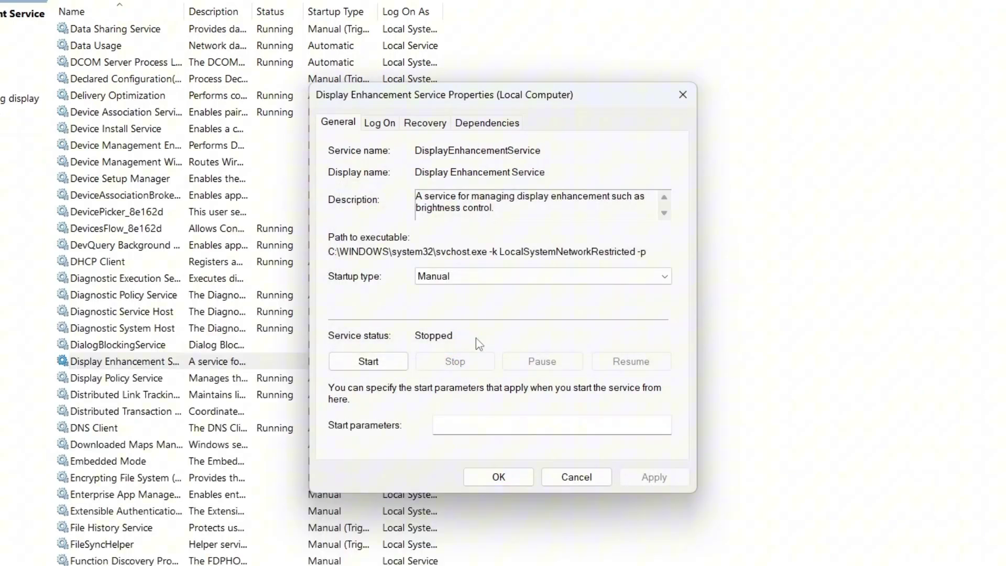
pyautogui.click(459, 276)
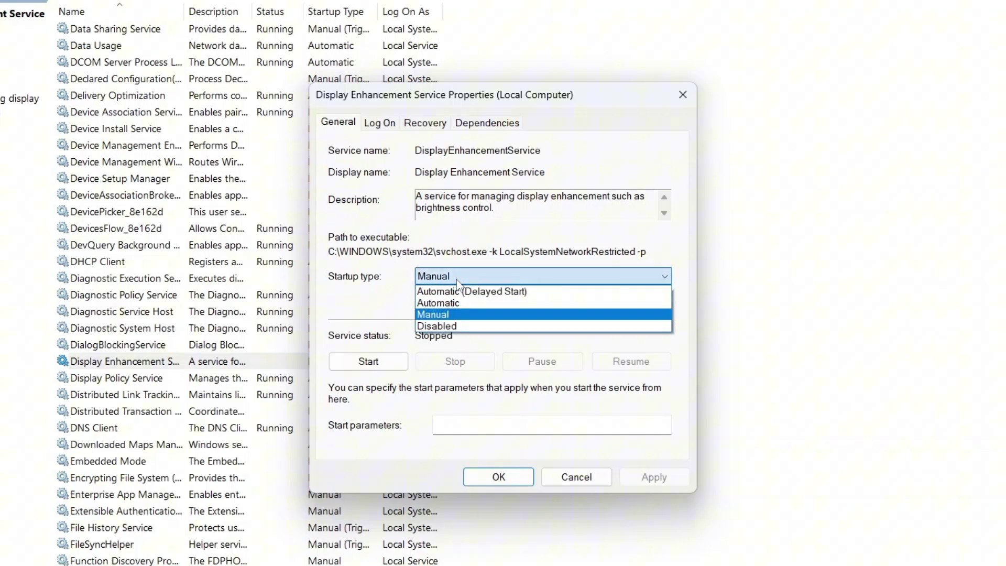
pyautogui.click(471, 303)
pyautogui.click(366, 362)
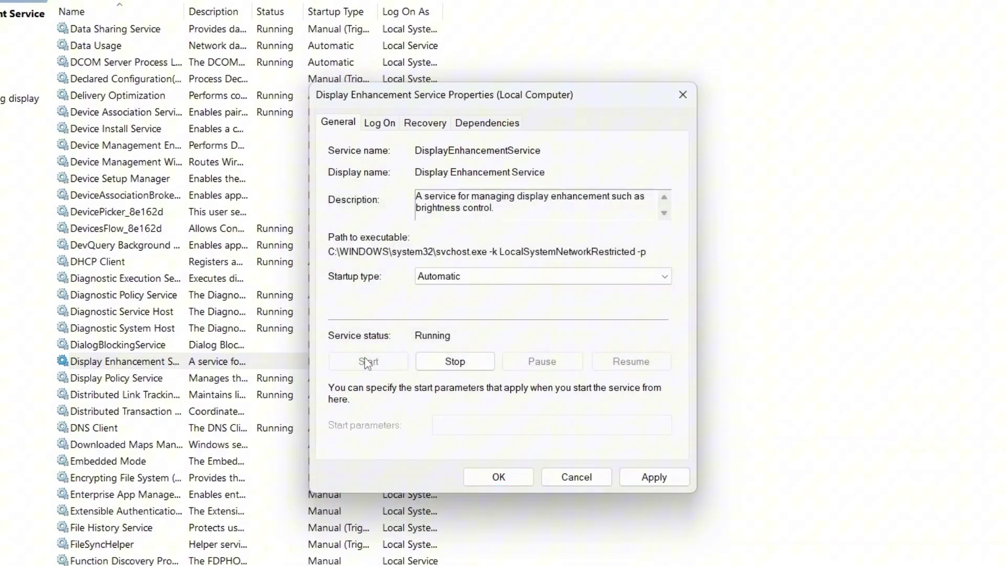
pyautogui.click(637, 478)
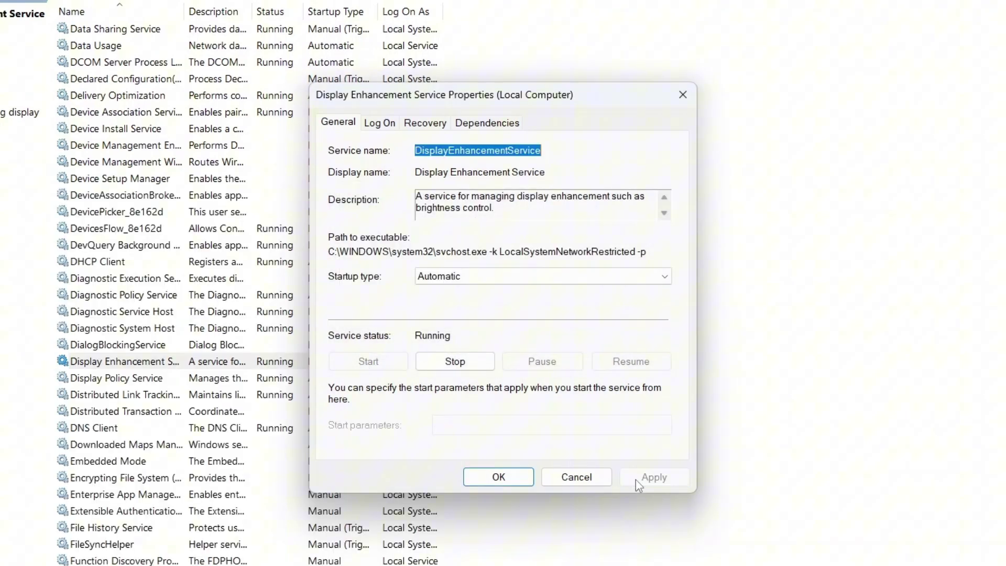
pyautogui.click(496, 478)
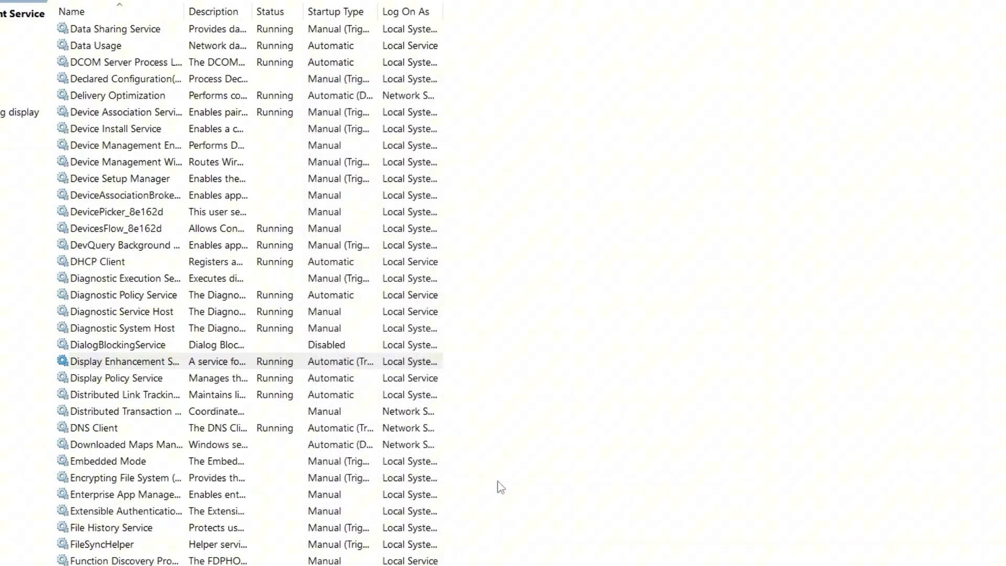